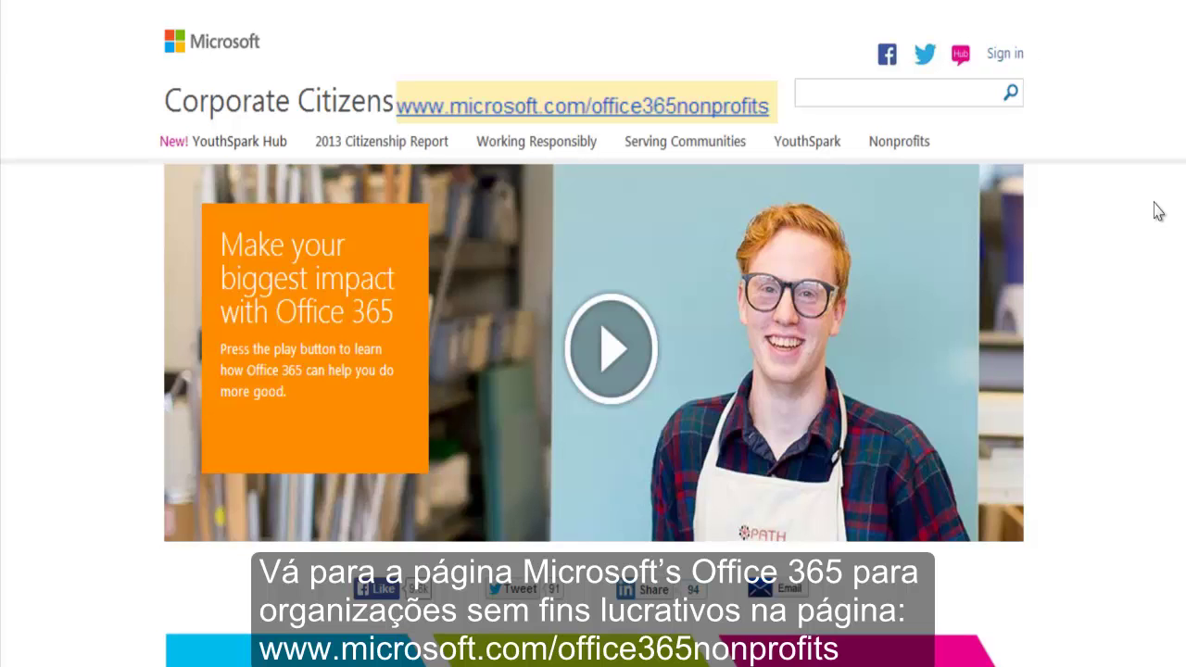
Start the free trial sign-up for Office 365 Enterprise E3 for Nonprofits.
scroll(1158, 211, "down", 10)
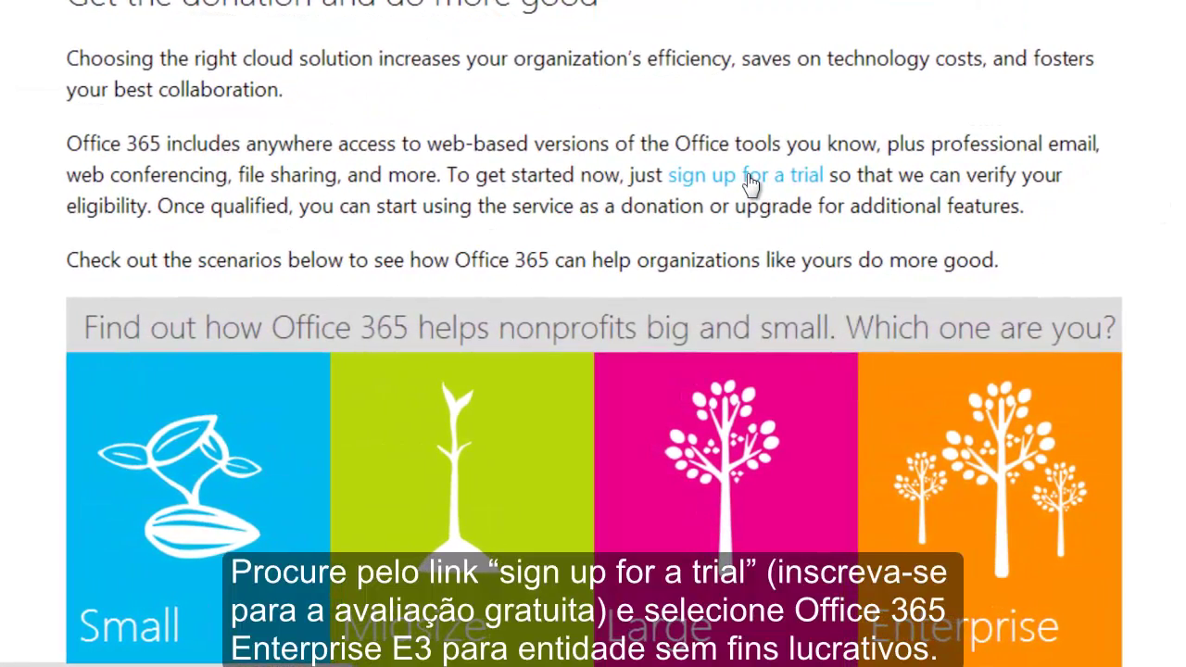
left_click(751, 183)
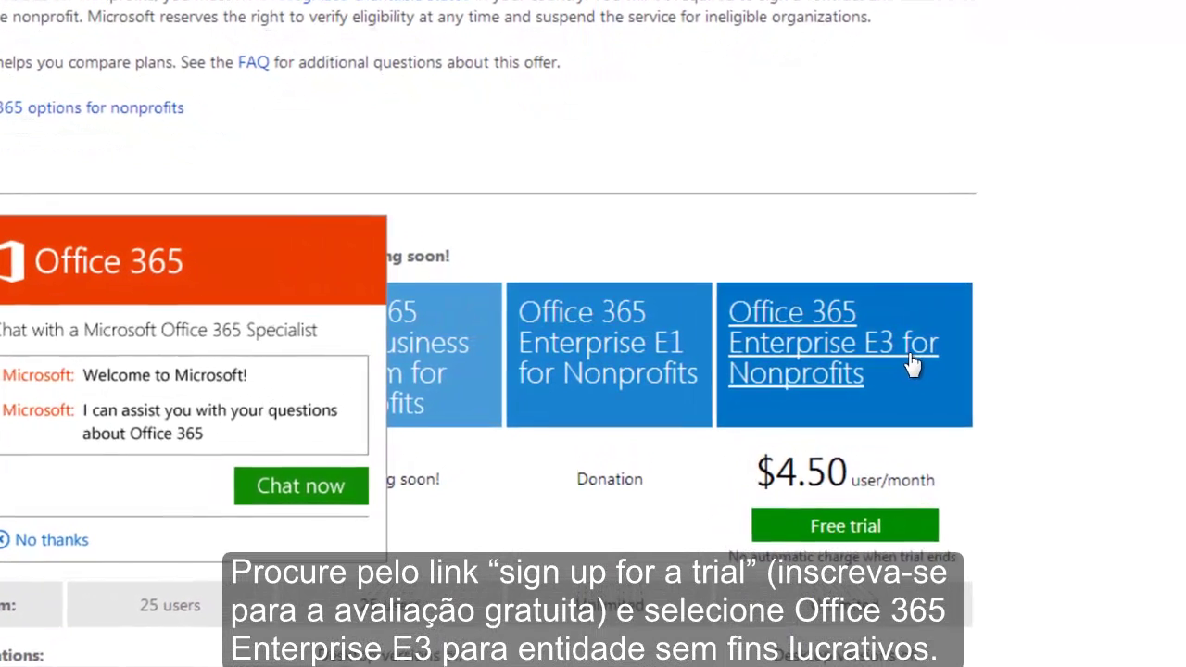
left_click(893, 545)
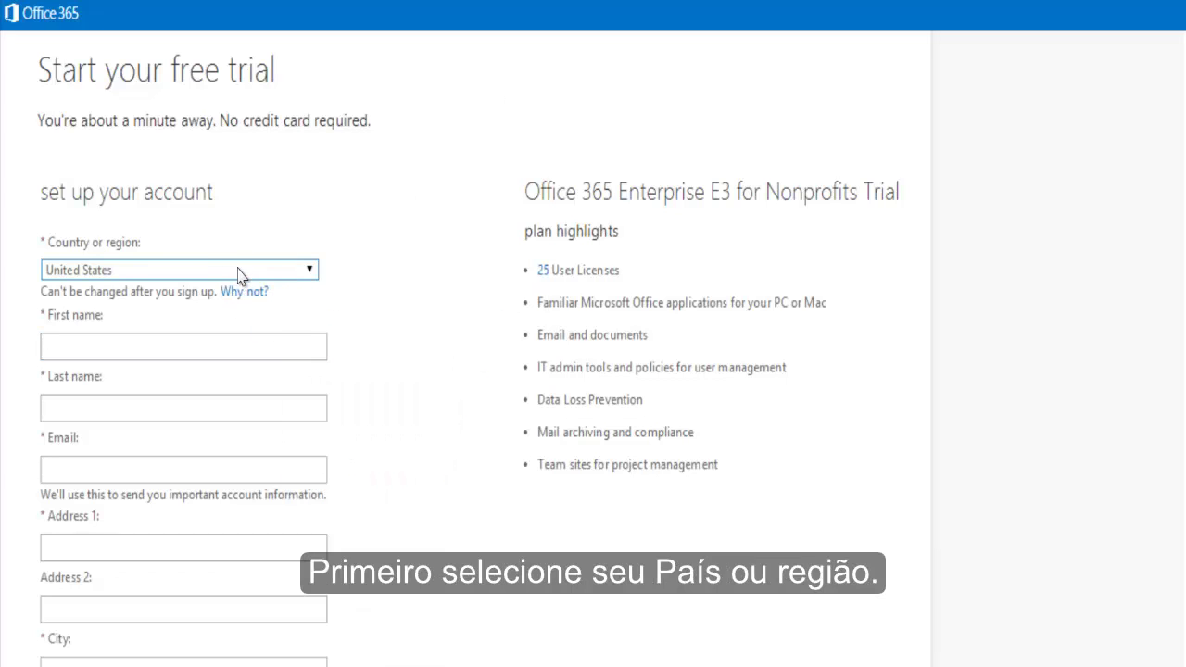
Fill the First name, Last name and Email fields with the contact's name and e-mail address.
left_click(289, 345)
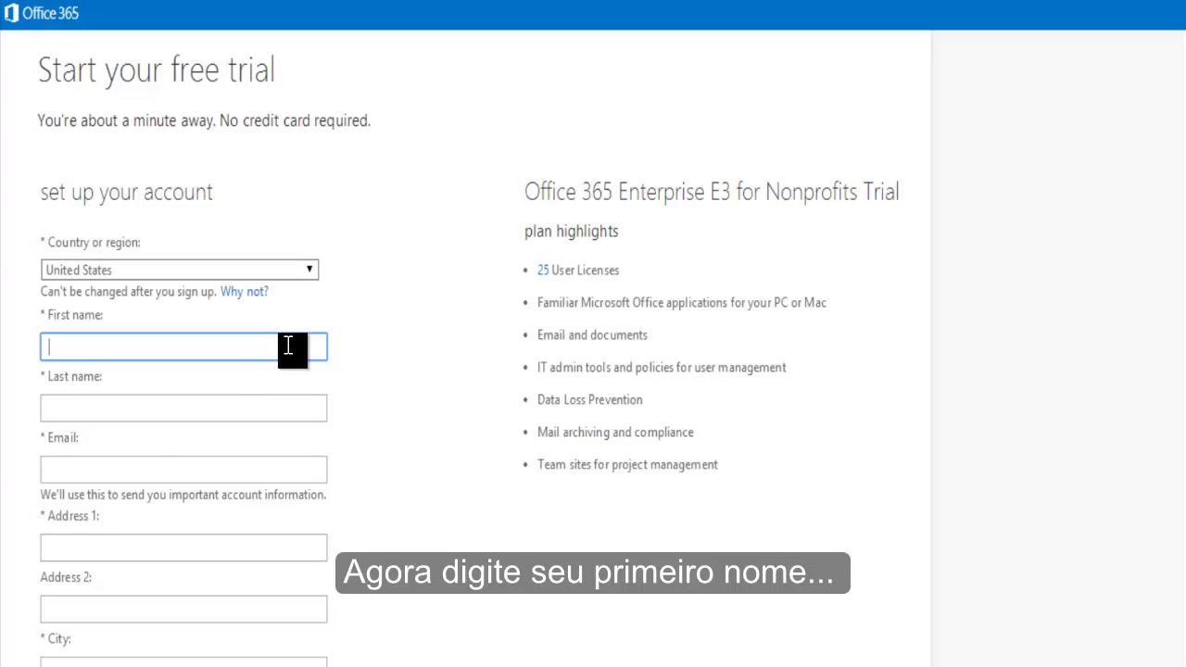
type("Ale")
left_click(339, 352)
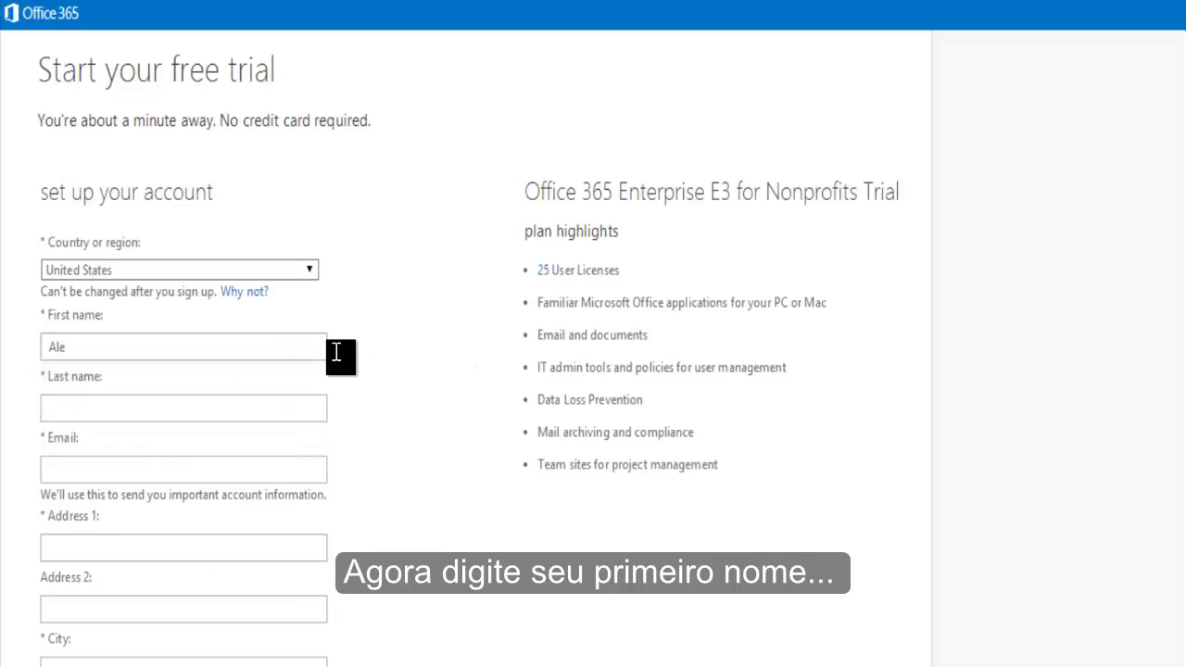
left_click(175, 404)
type("Boz")
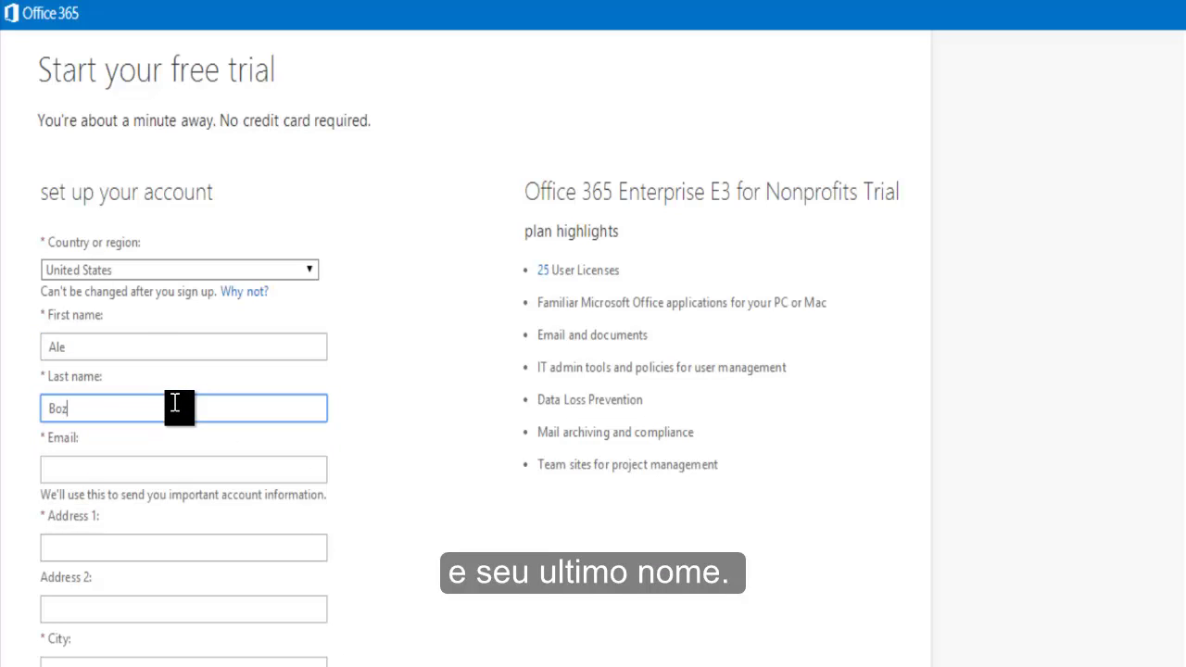
left_click(53, 350)
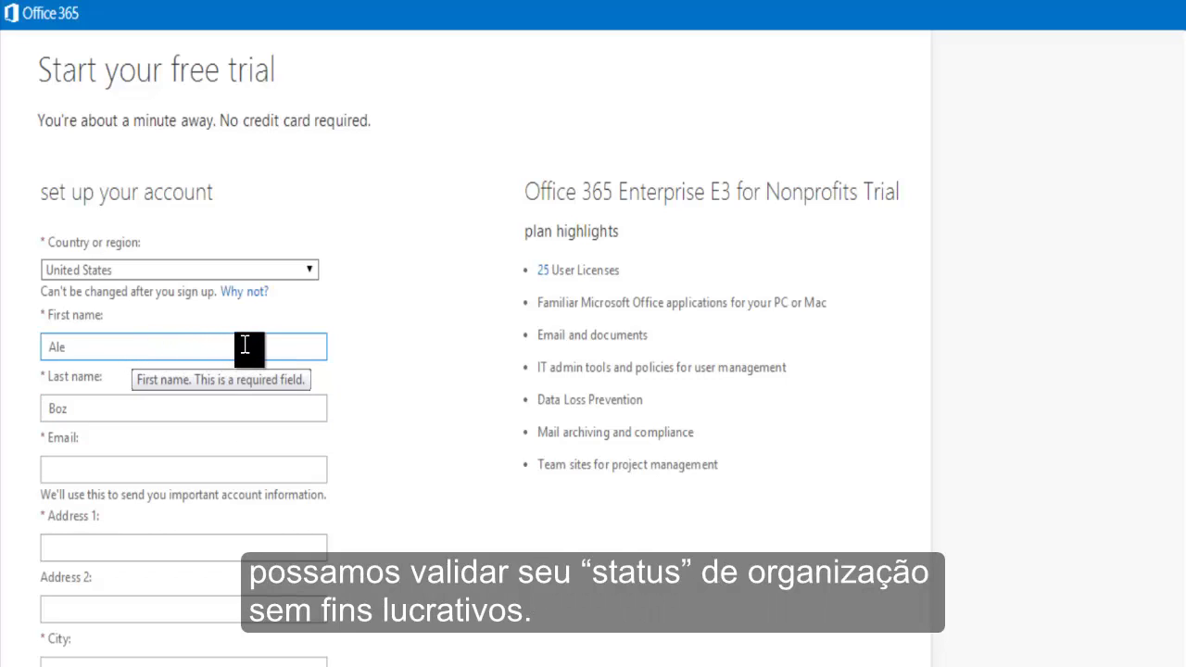
left_click(139, 468)
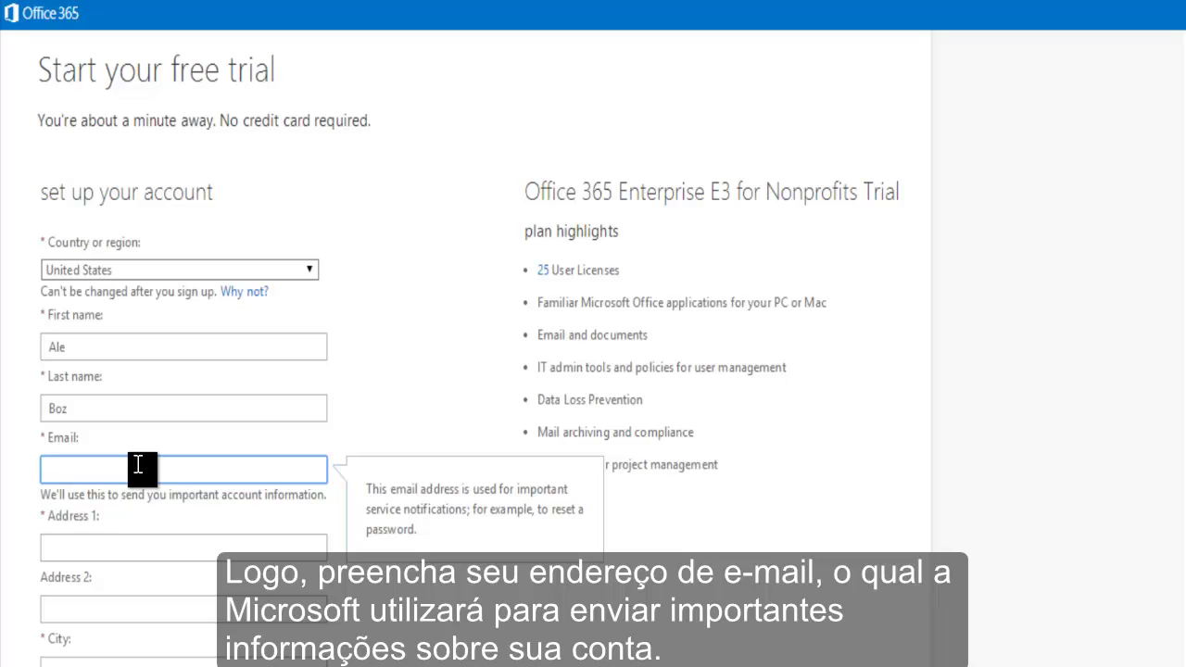
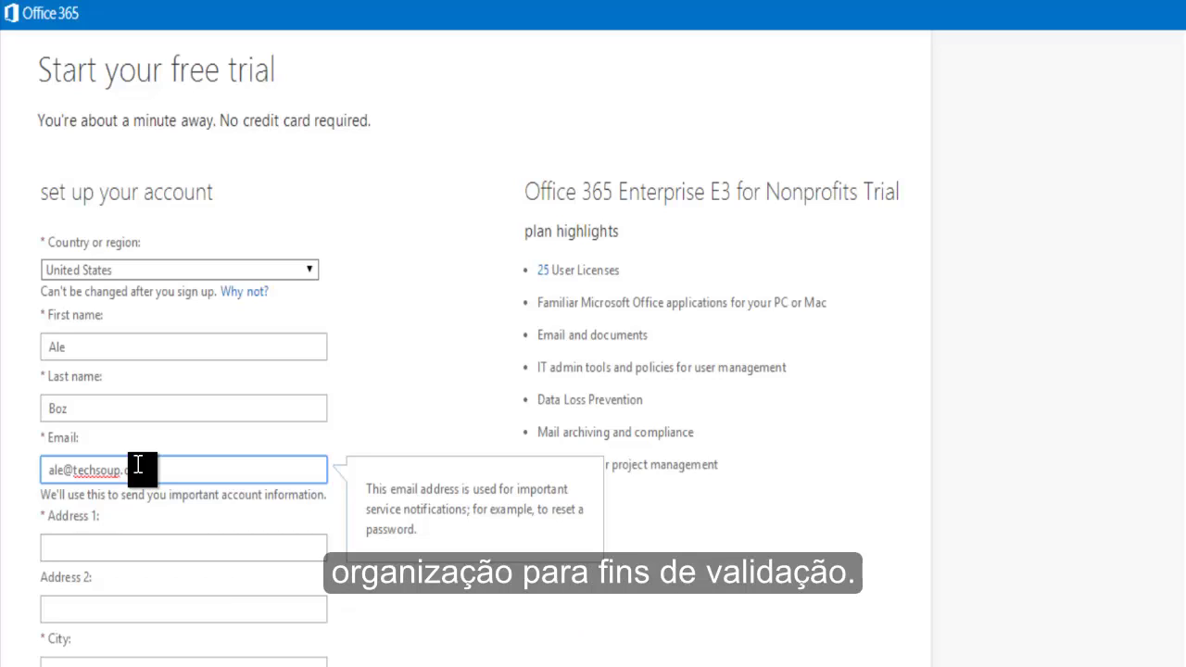
left_click(233, 551)
Fill address, city, state and ZIP from the saved address suggestion, and enter the phone number.
scroll(413, 498, "down", 3)
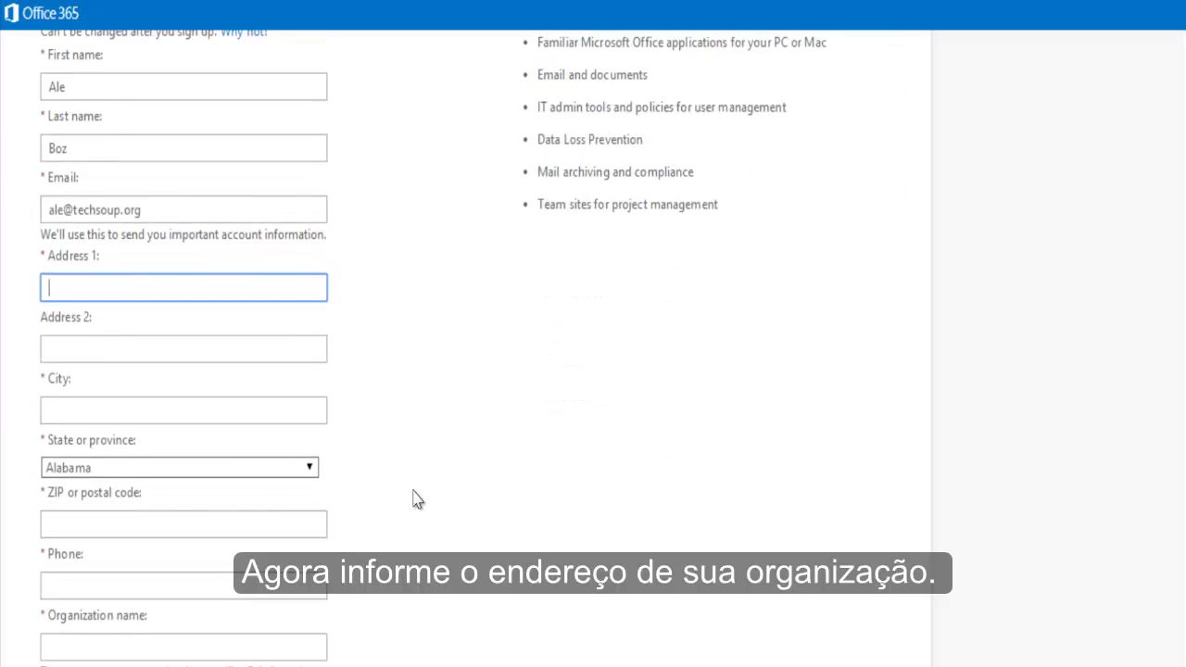
type("435")
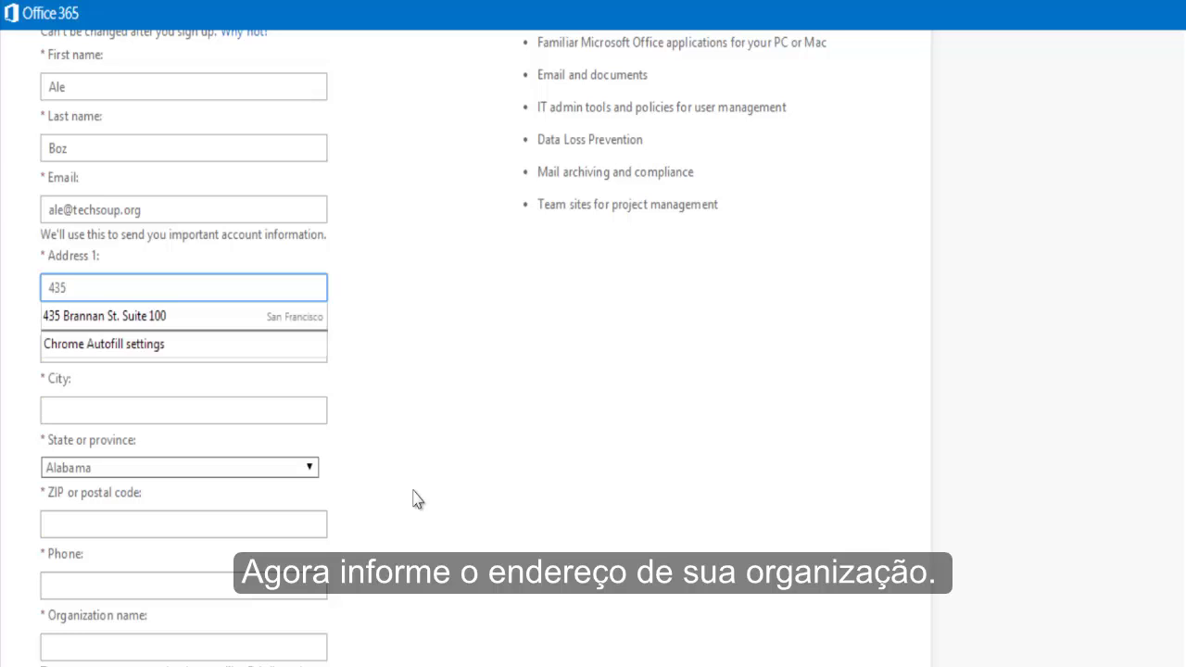
key("Down")
key("Return")
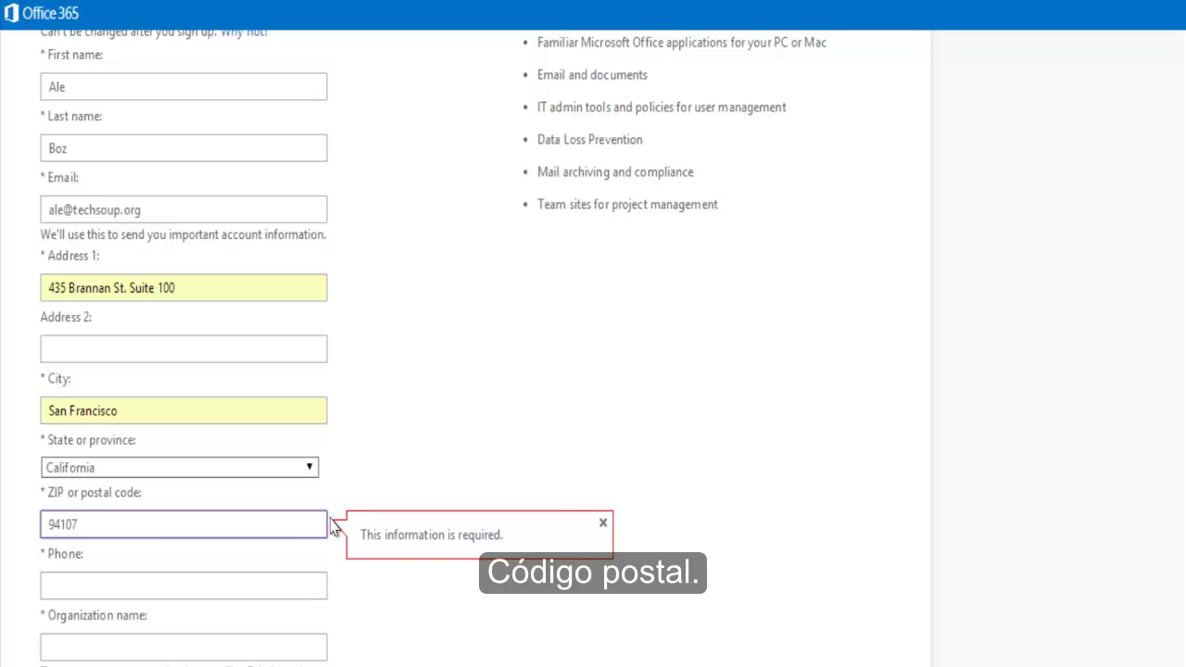
left_click(277, 585)
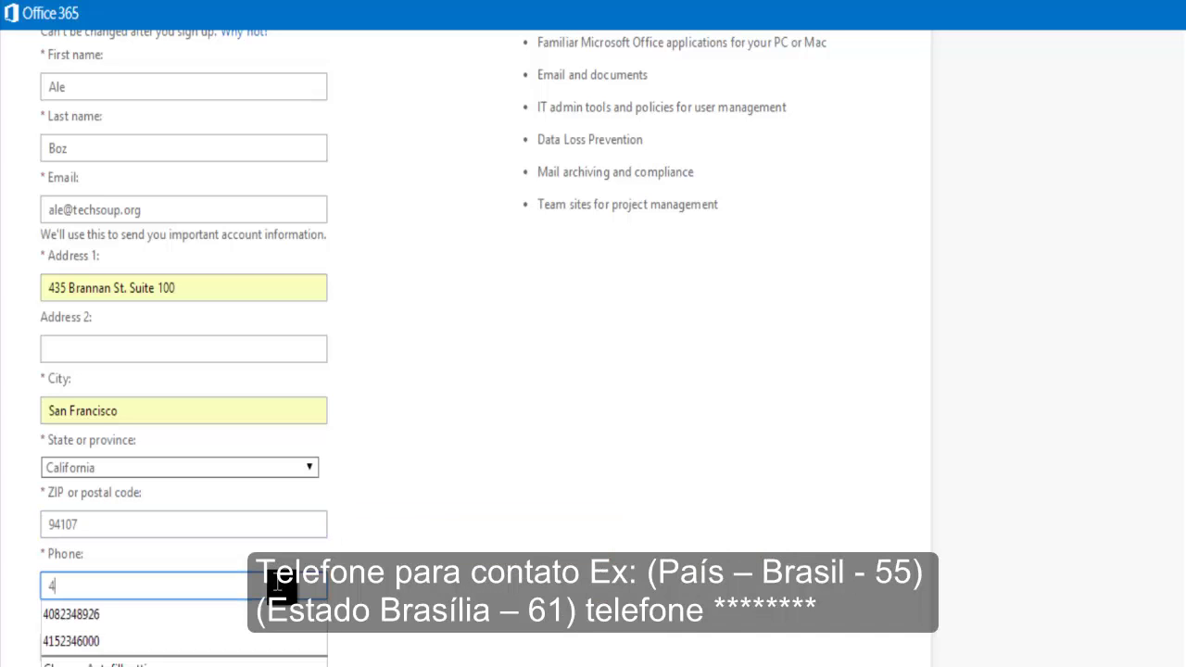
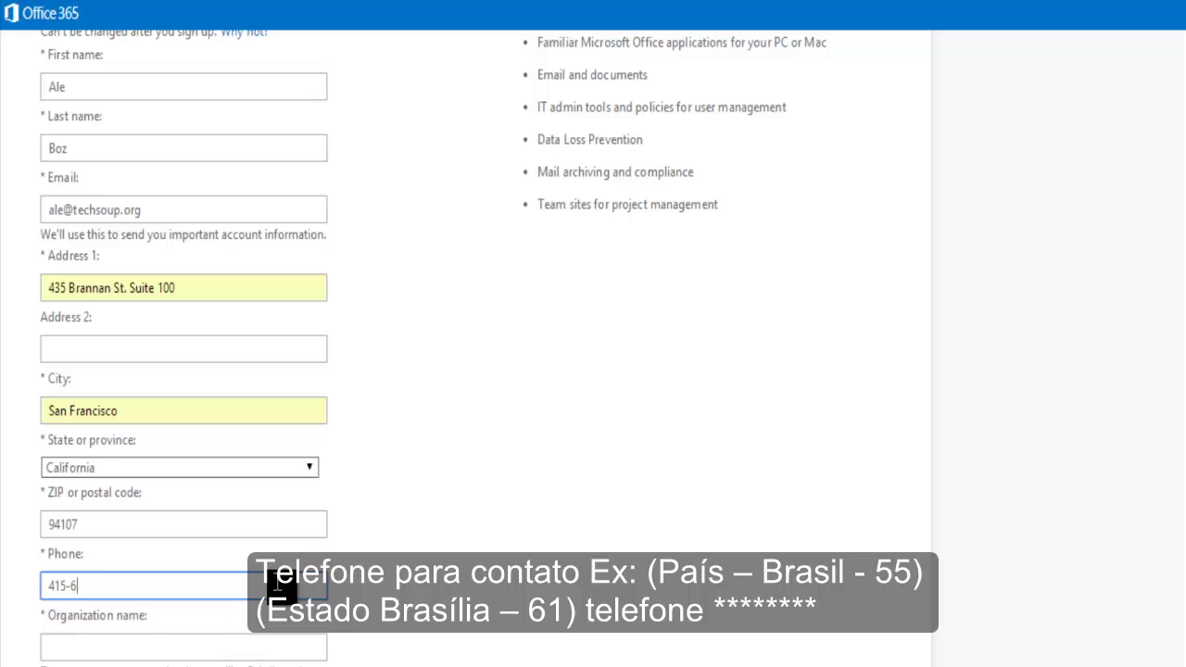
Enter TesterOrgTech as the organization name.
scroll(127, 477, "down", 2)
left_click(126, 459)
left_click(126, 458)
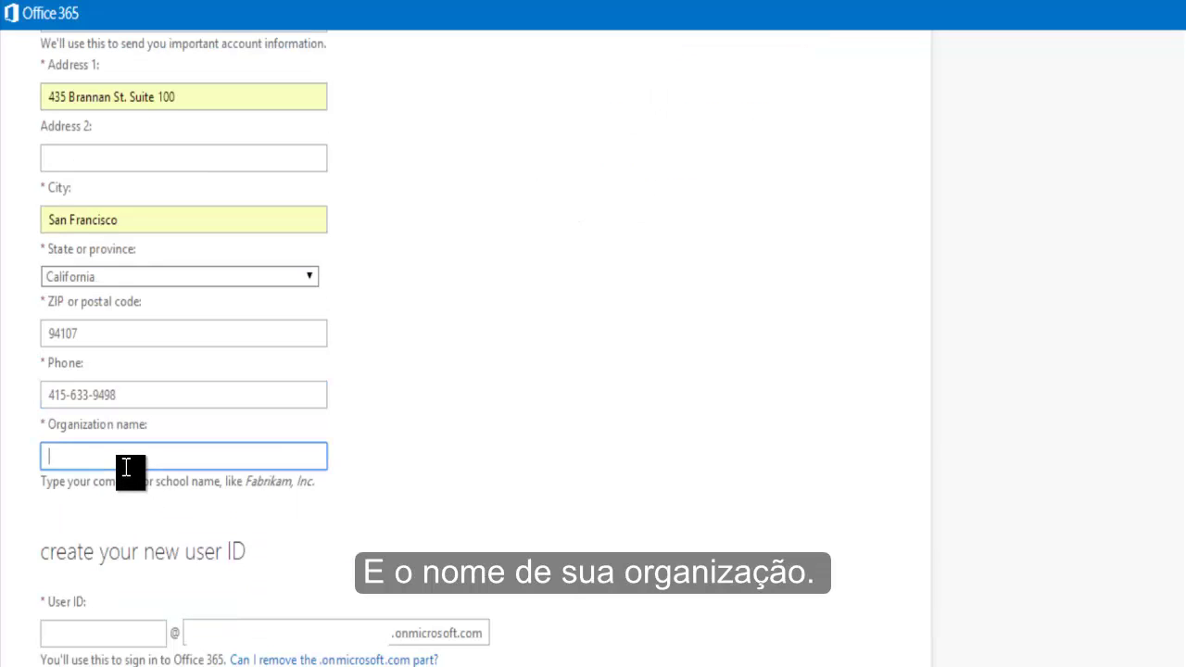
type("Tester0")
type("rgTech")
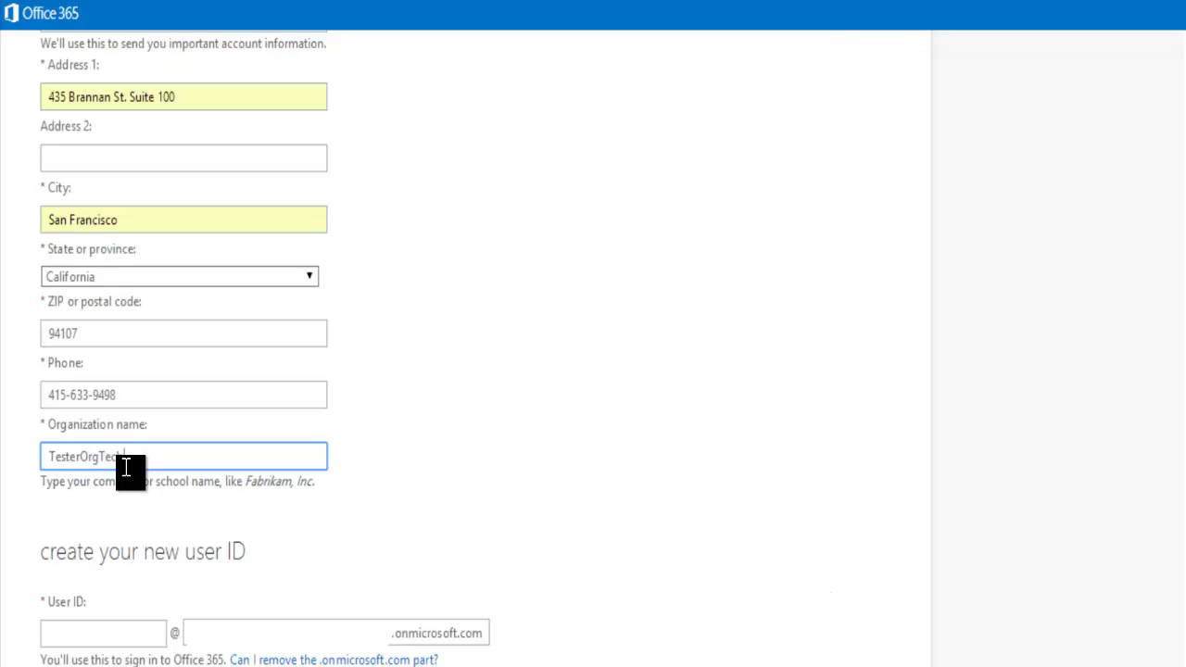
scroll(525, 412, "down", 5)
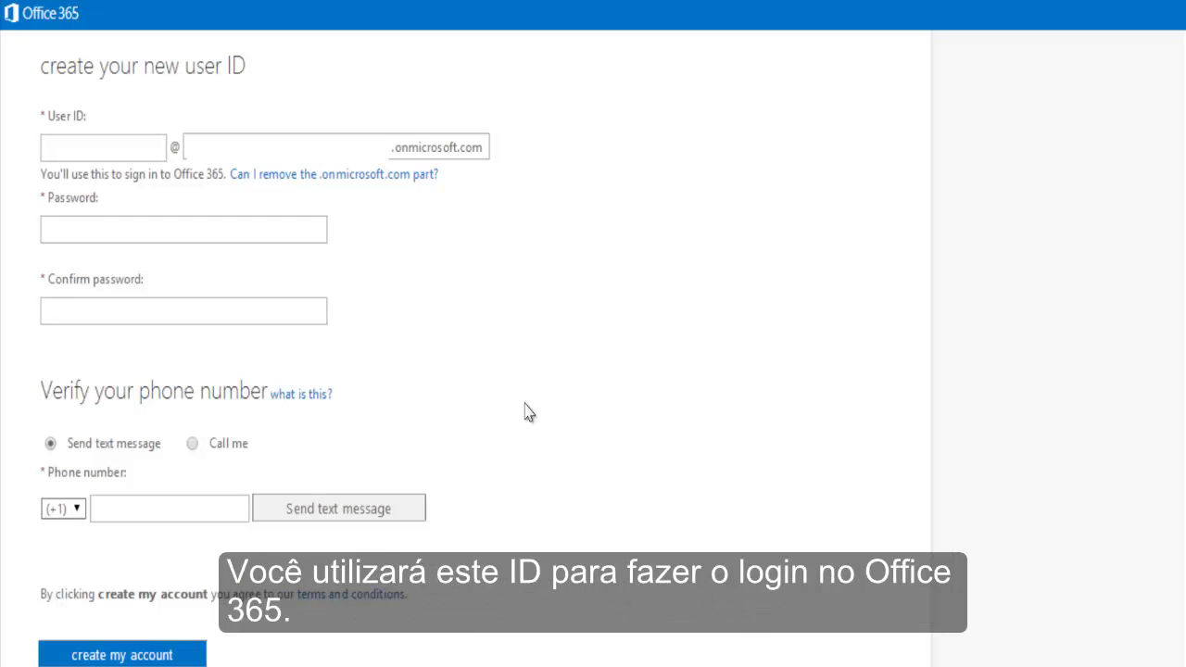
Enter the sign-in user ID on the onmicrosoft.com domain.
left_click(112, 154)
type("Tester")
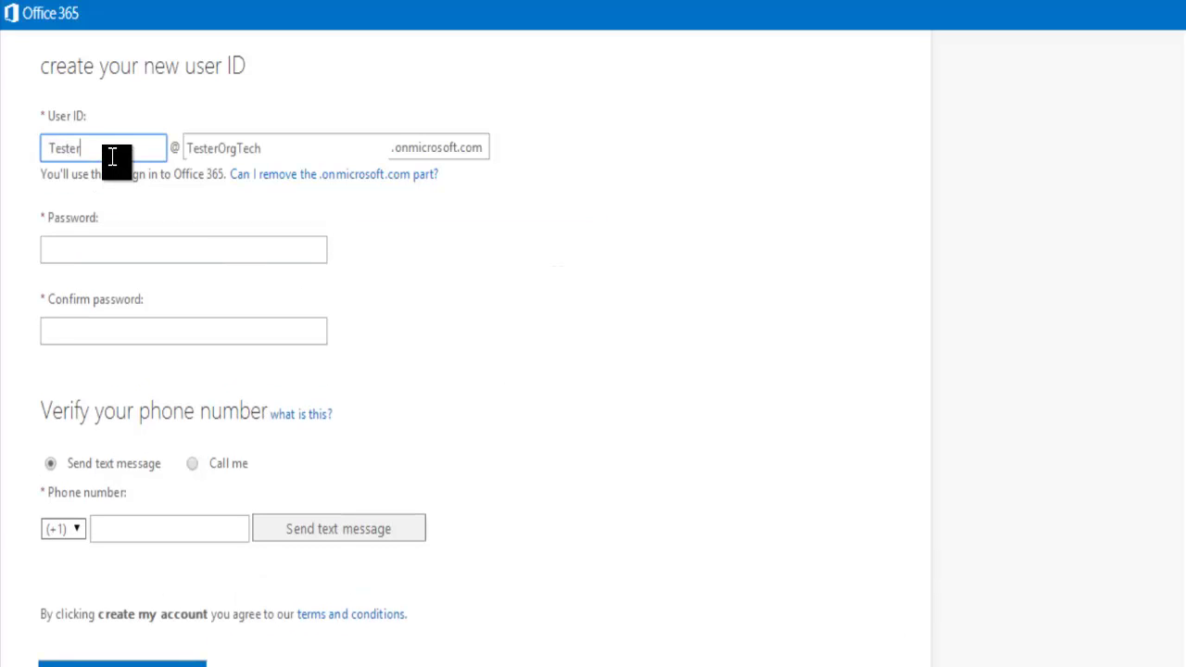
type("Org")
mouse_move(265, 148)
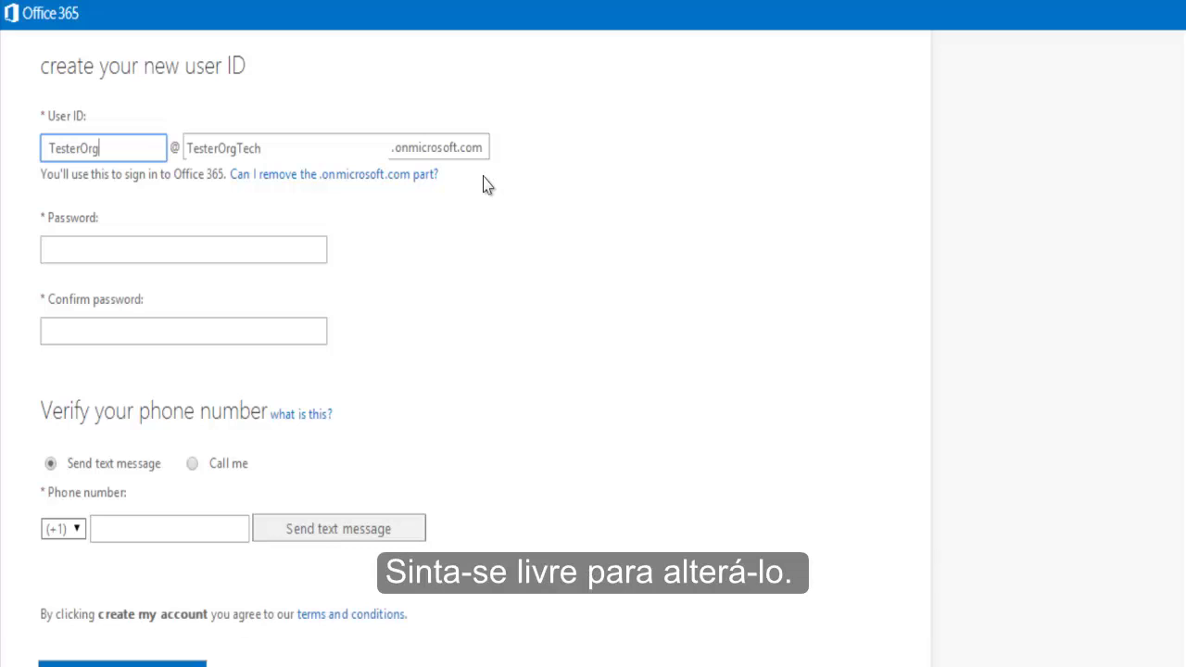
Set a strong account password and confirm it.
left_click(156, 250)
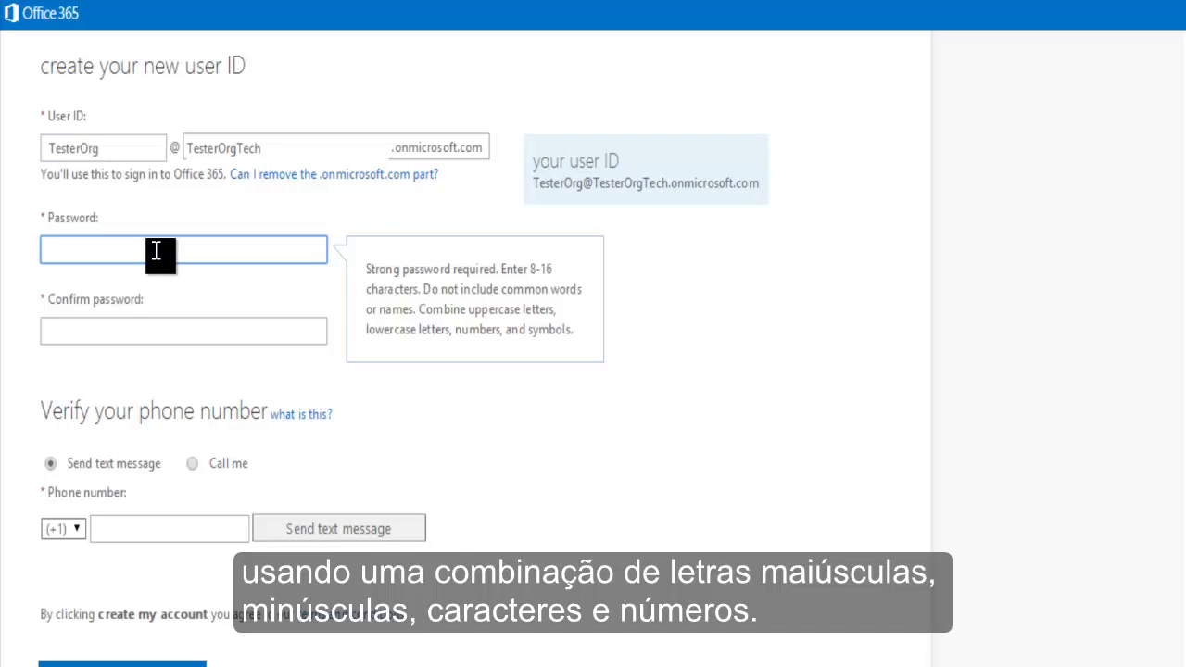
type("••••••")
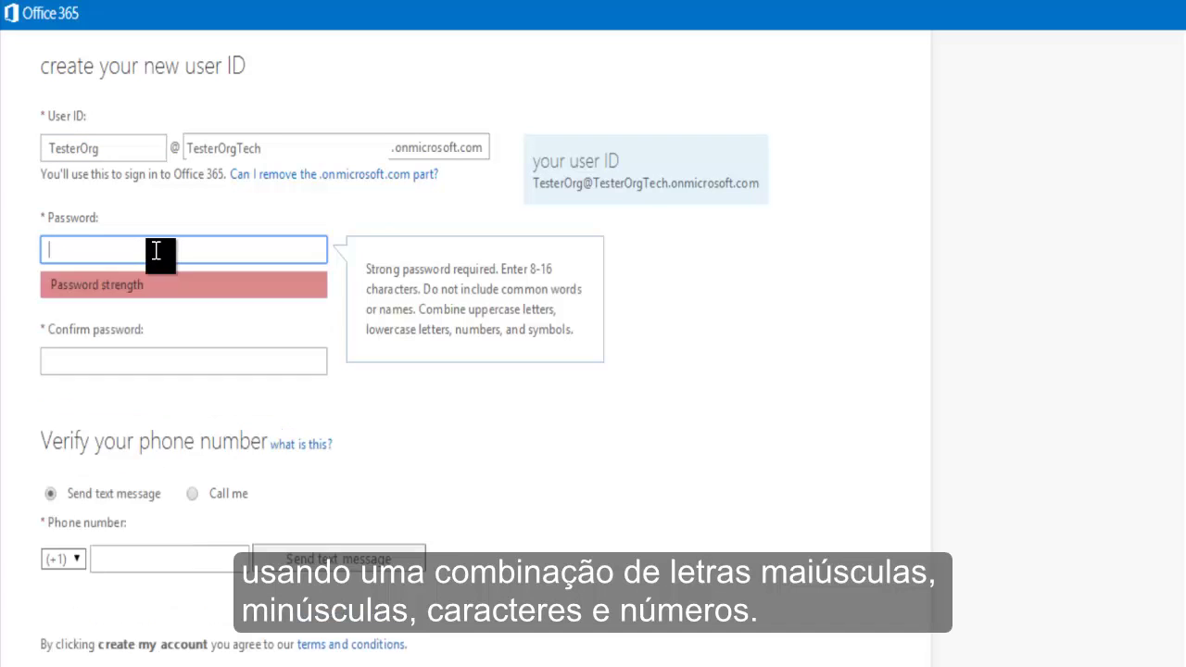
type("•••")
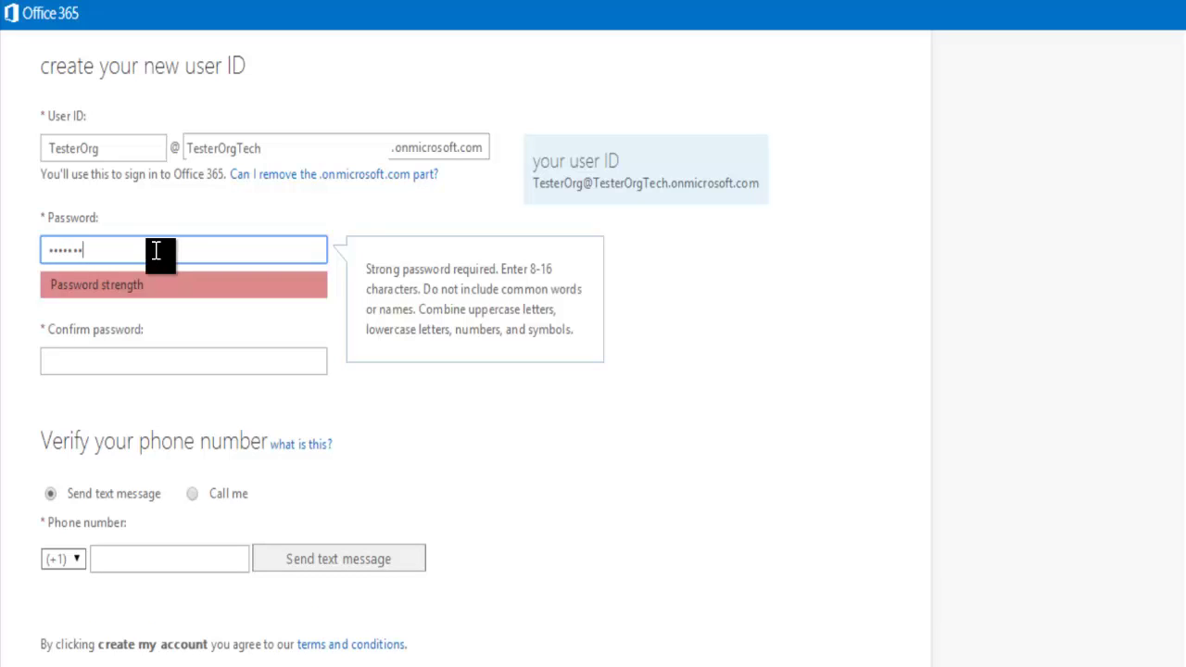
left_click(130, 369)
type("•••••••")
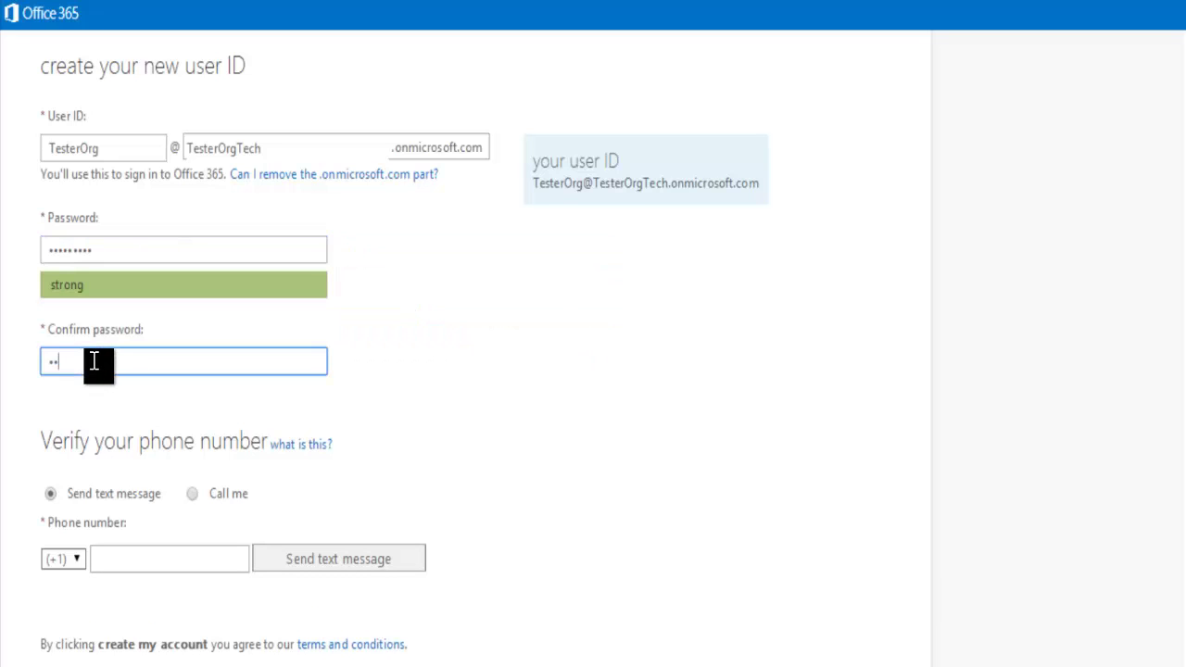
type("••")
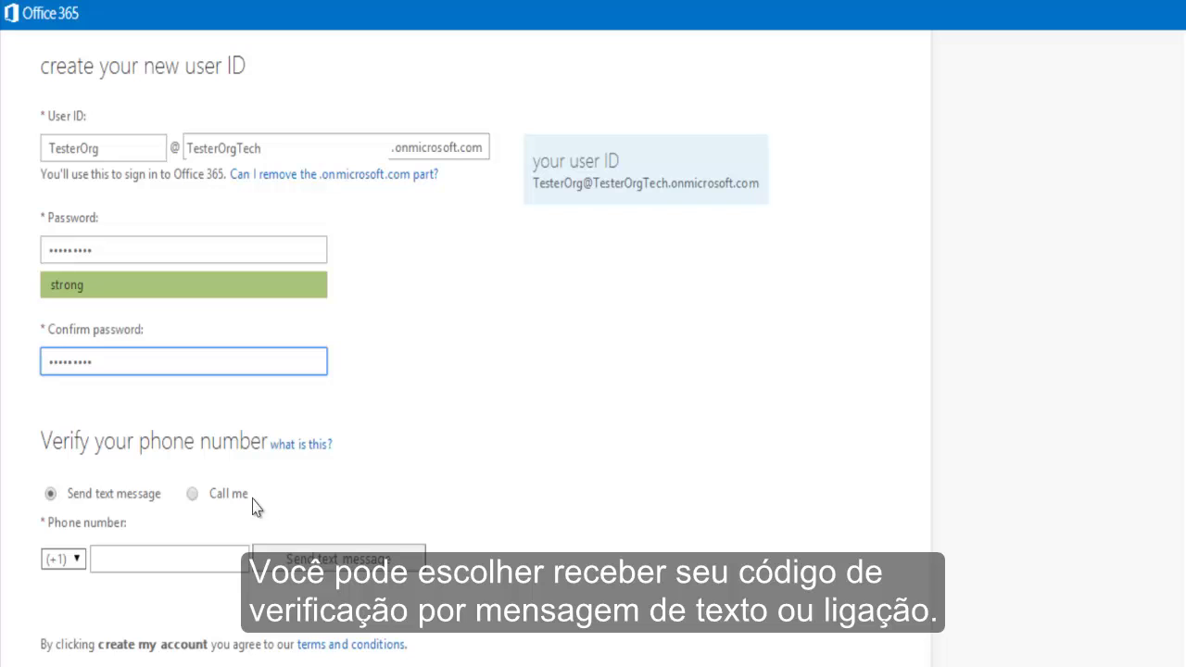
left_click(189, 559)
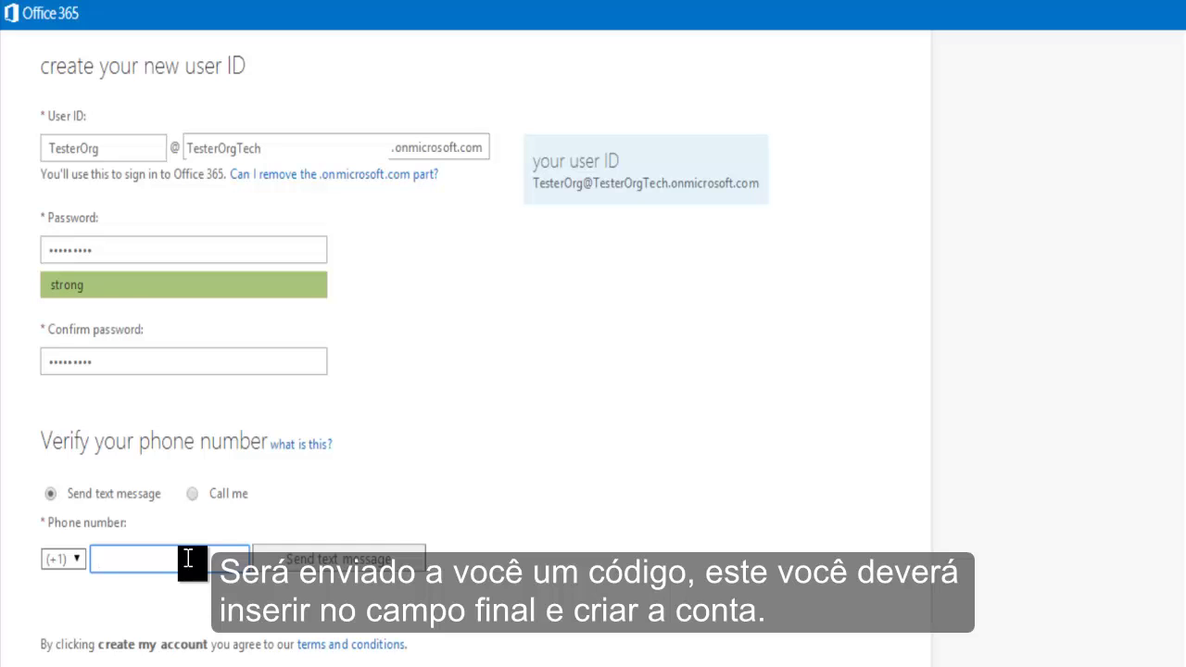
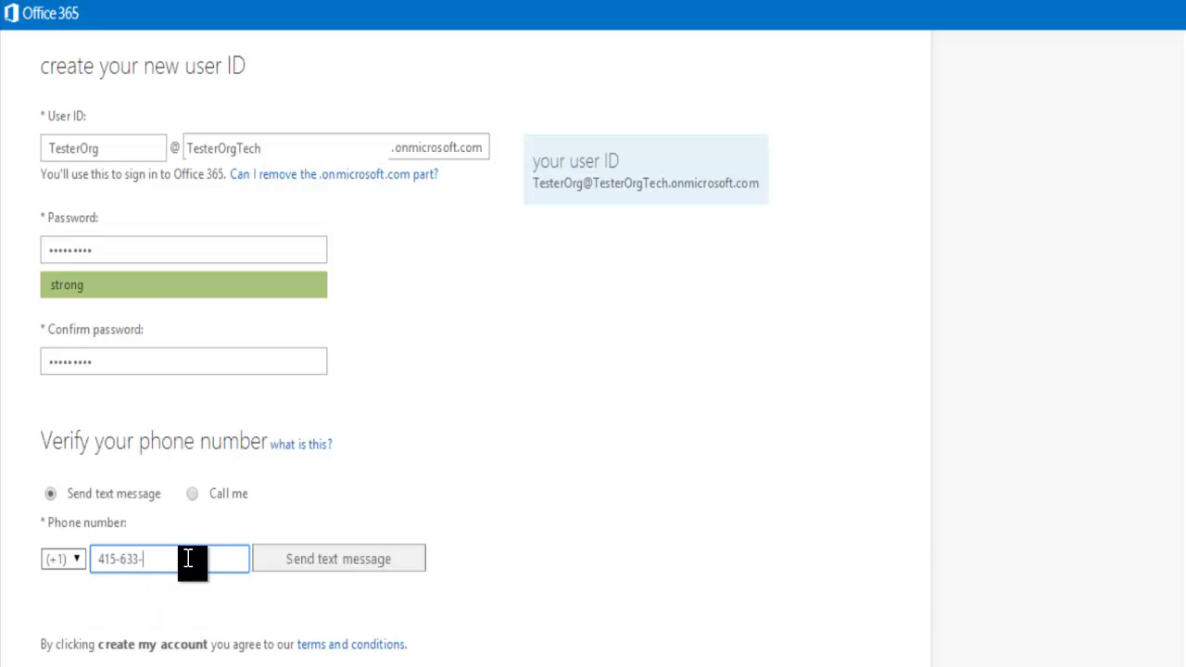
Enter the verification phone number and submit the form to create the account.
scroll(185, 558, "down", 2)
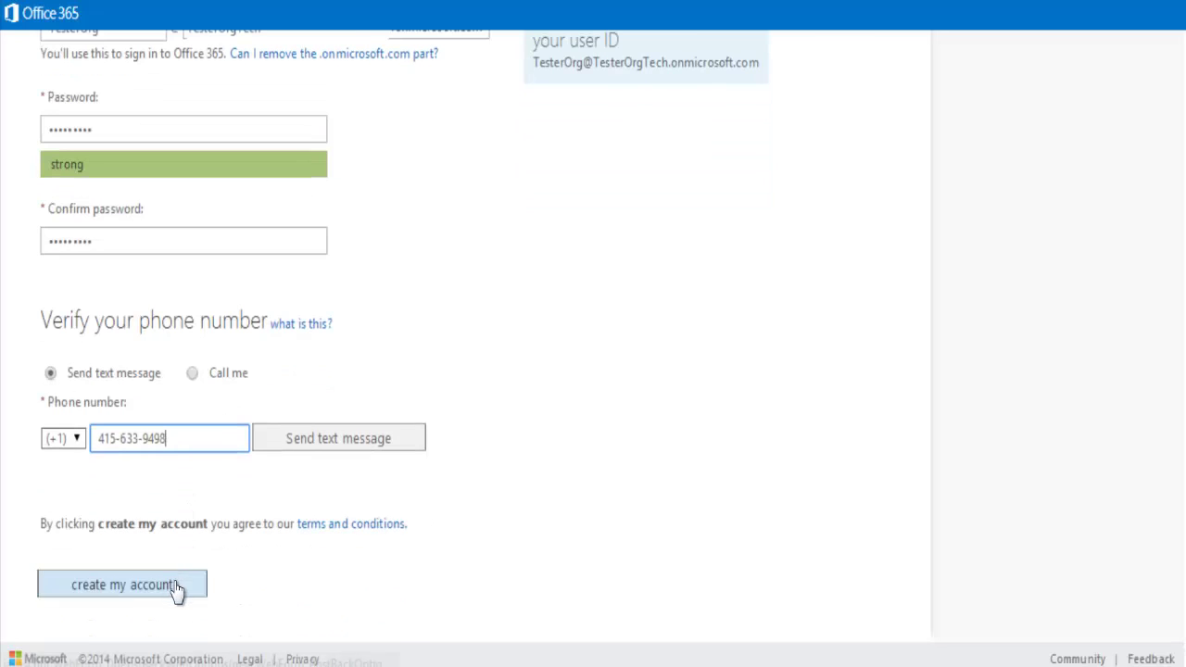
left_click(176, 586)
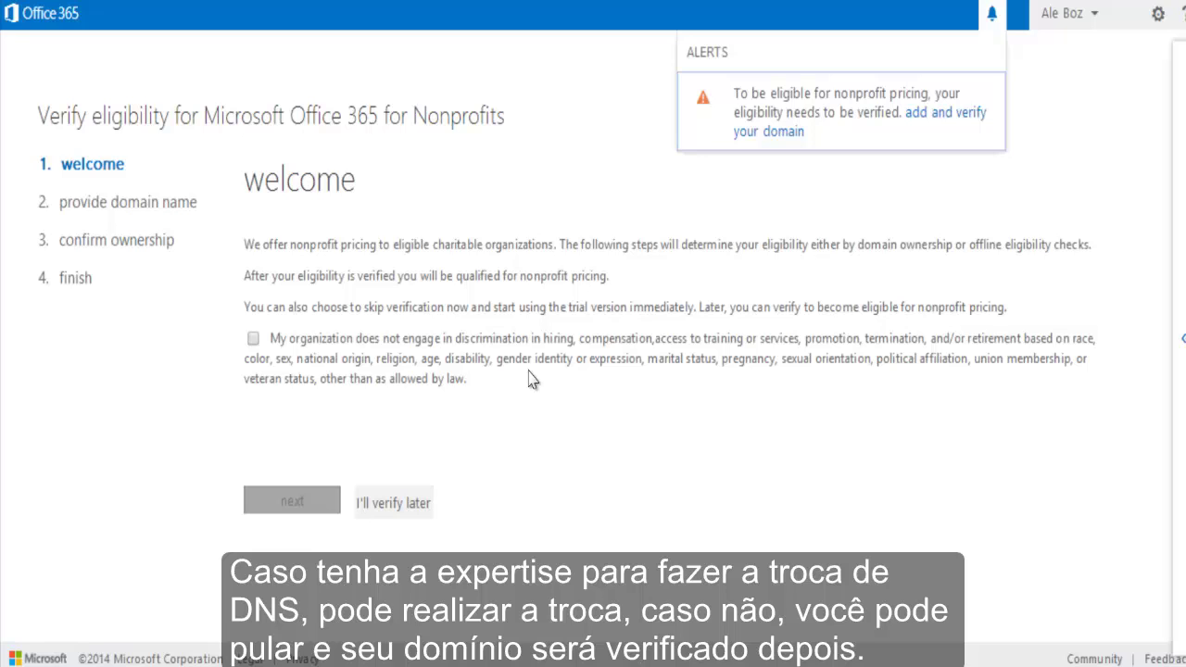
Choose 'I'll verify later' and confirm skipping domain verification.
left_click(395, 507)
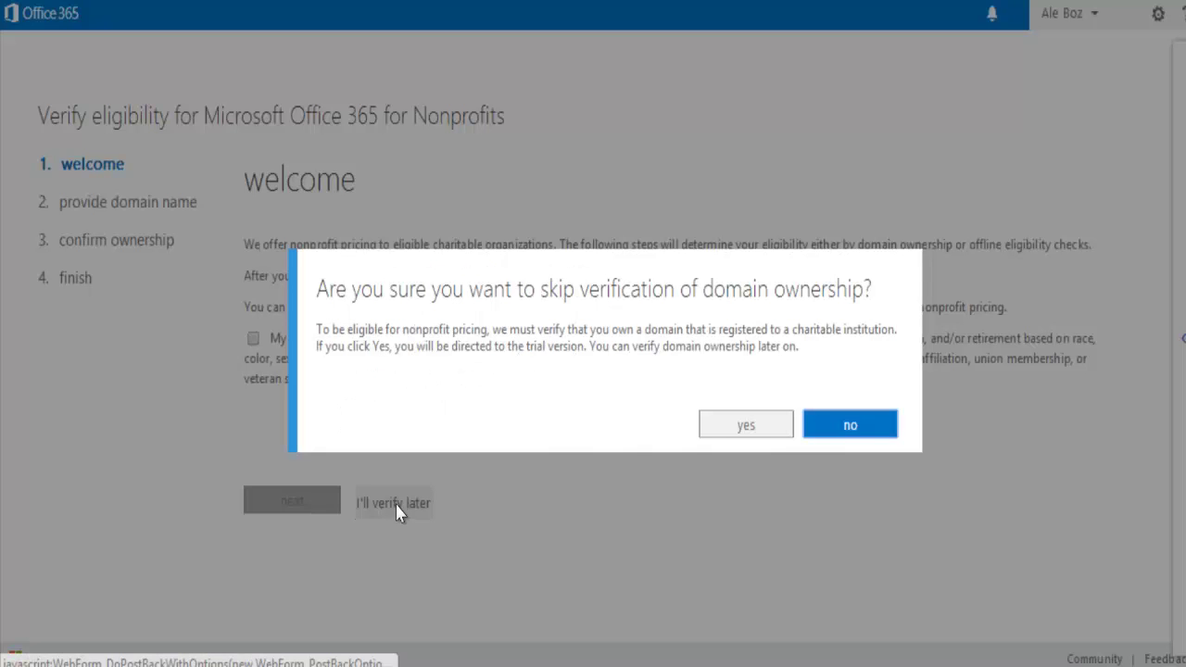
left_click(761, 427)
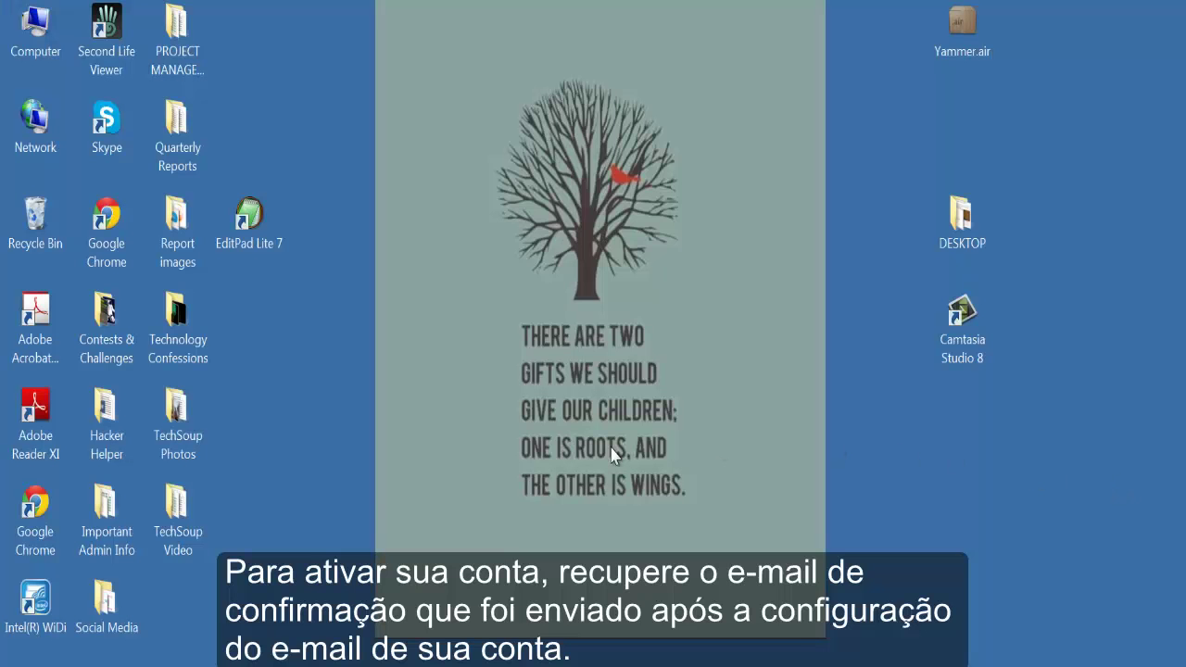
Launch Outlook 2013 from the Start menu.
left_click(43, 660)
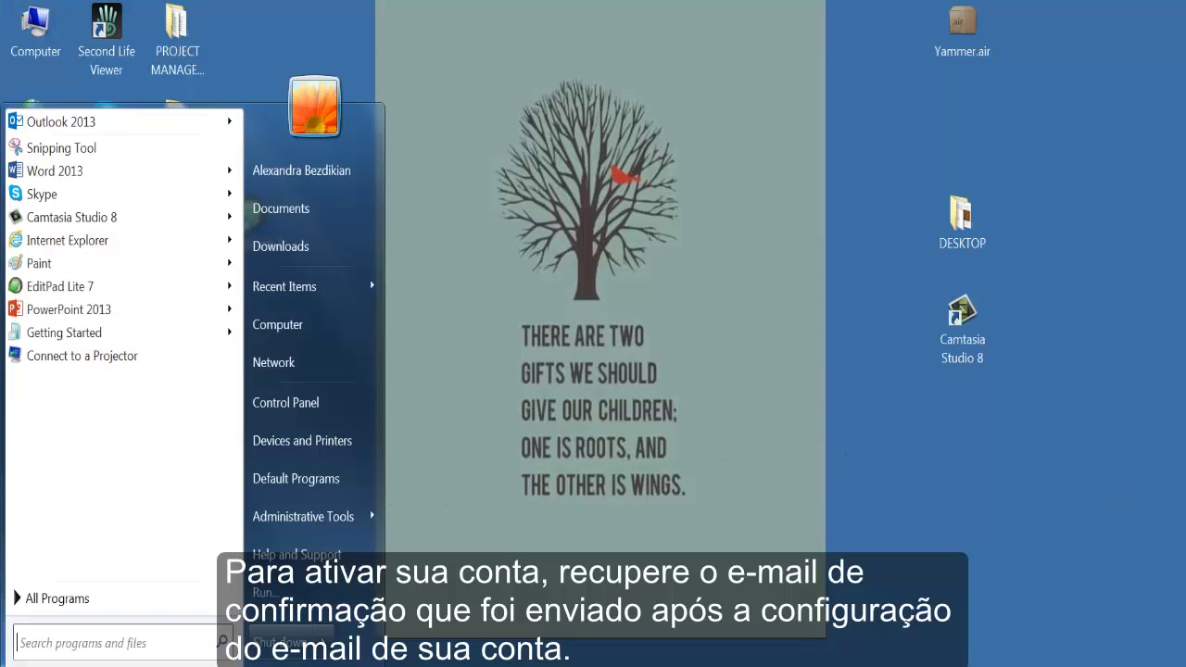
left_click(62, 121)
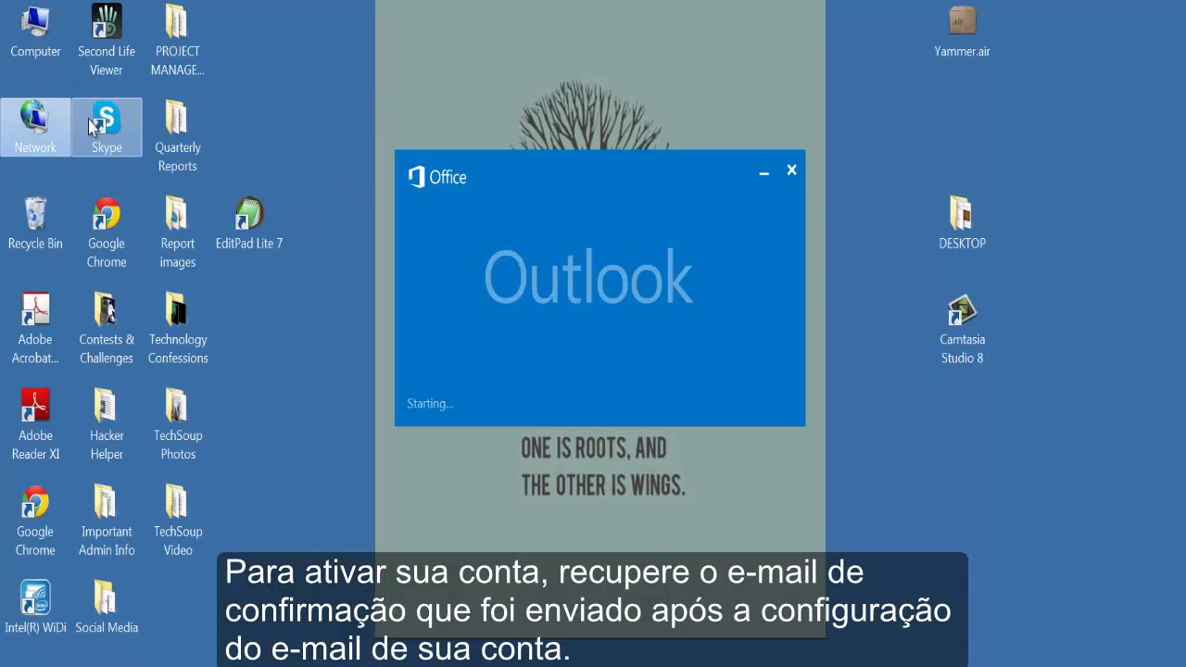